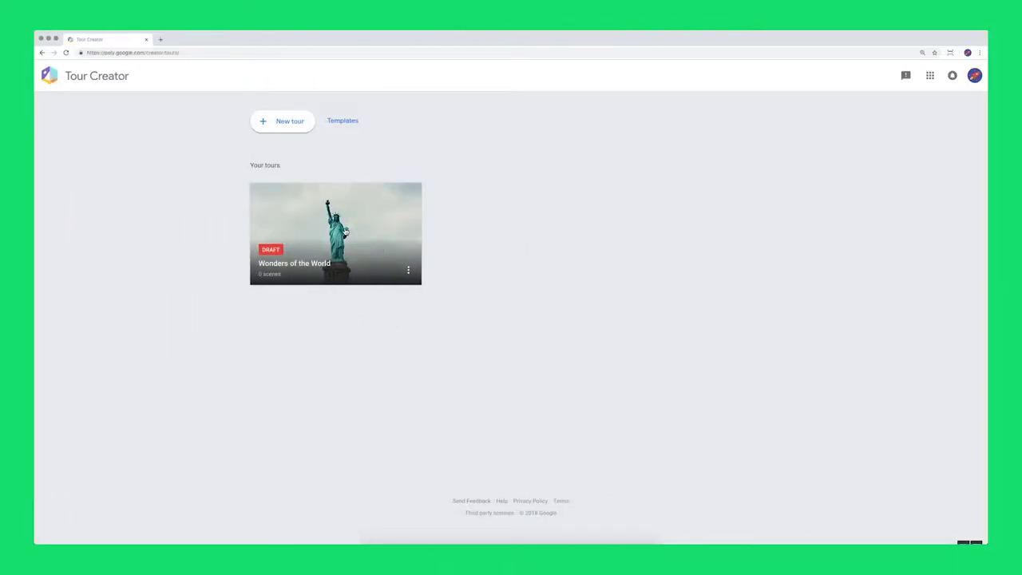
Open the Wonders of the World tour and begin a new scene sourced from Street View.
left_click(342, 232)
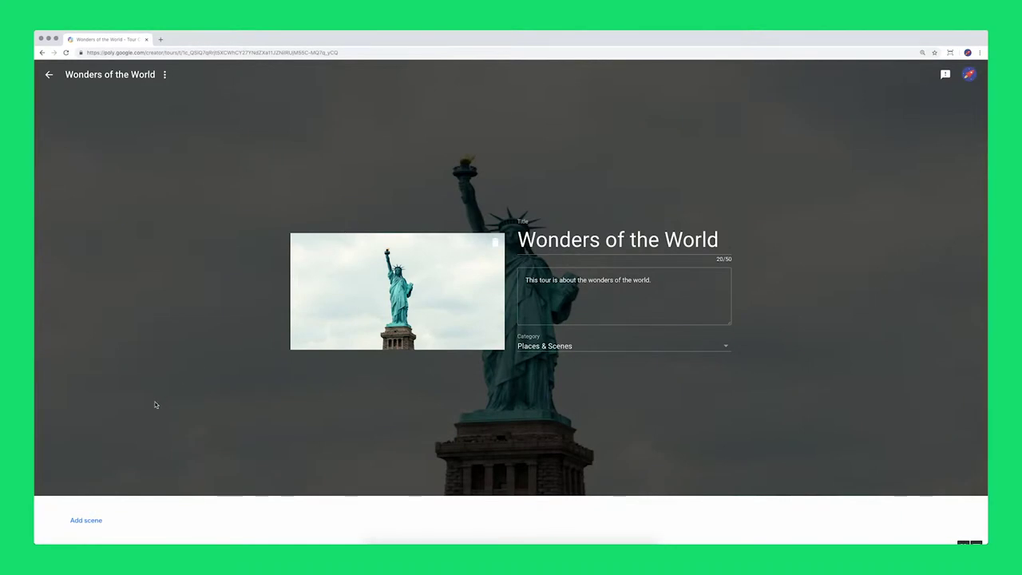
left_click(93, 521)
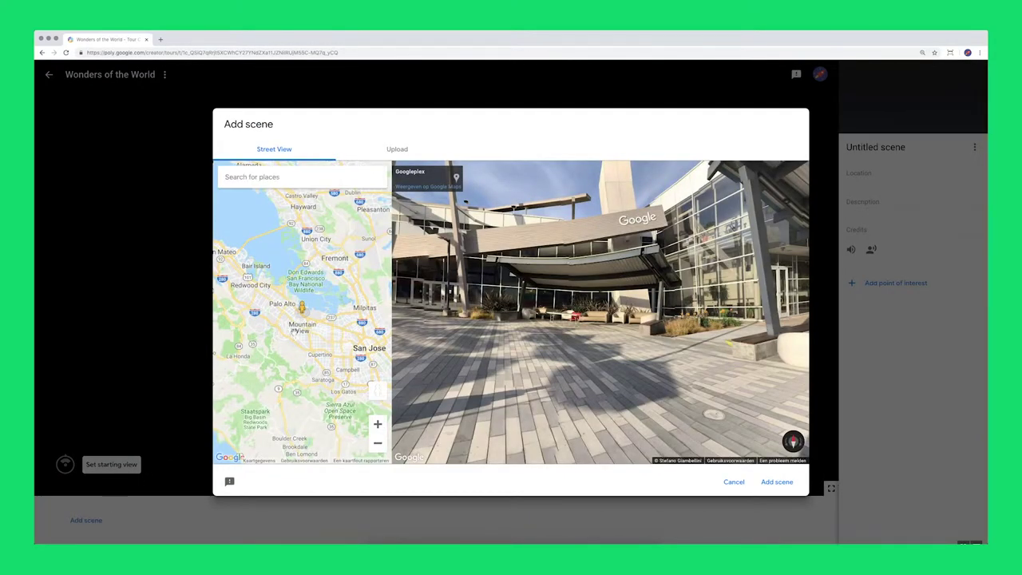
left_click(403, 151)
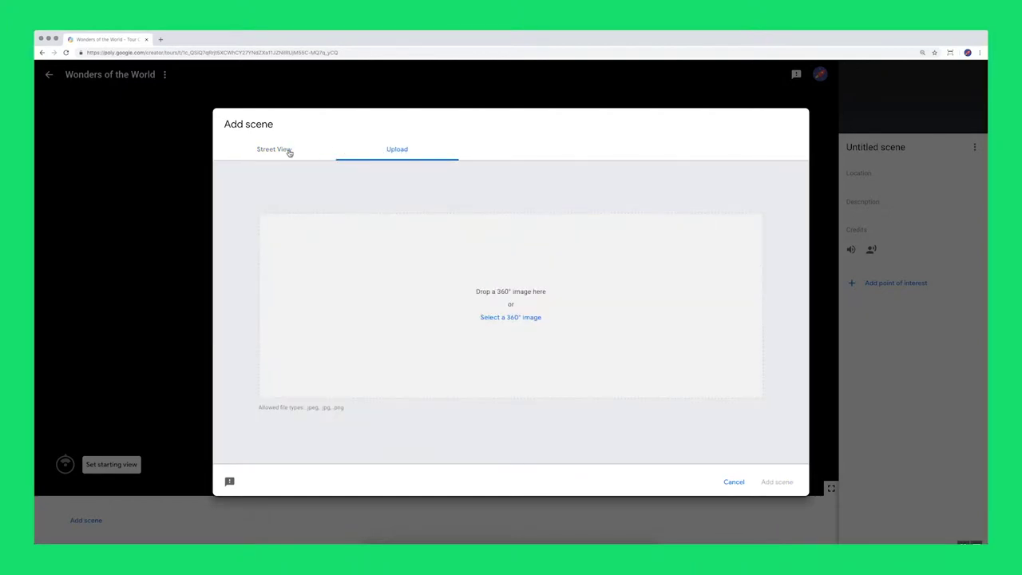
left_click(290, 153)
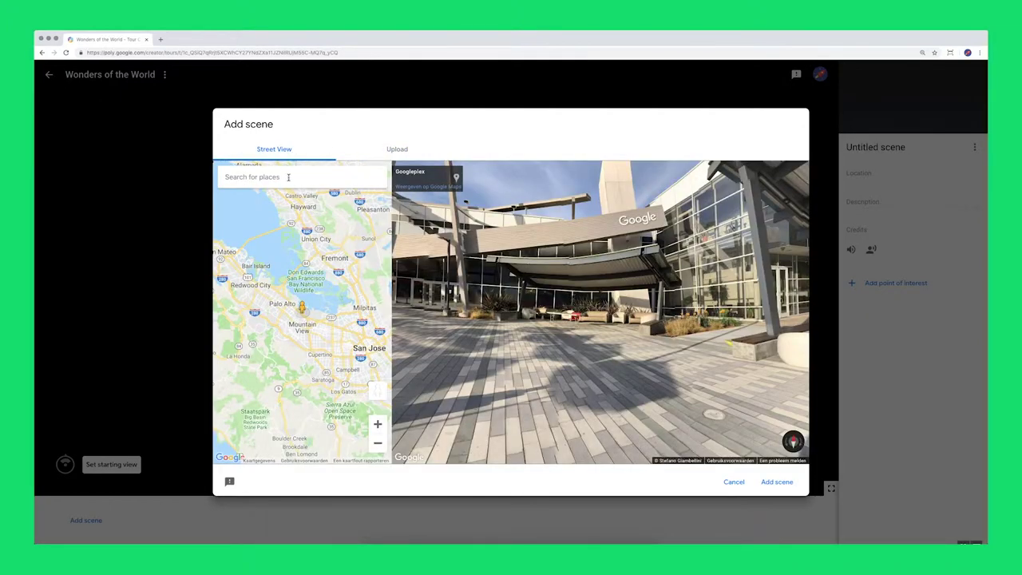
Search 'statue', select Statue of Liberty National Monument, and zoom the map onto Liberty Island.
type("statue")
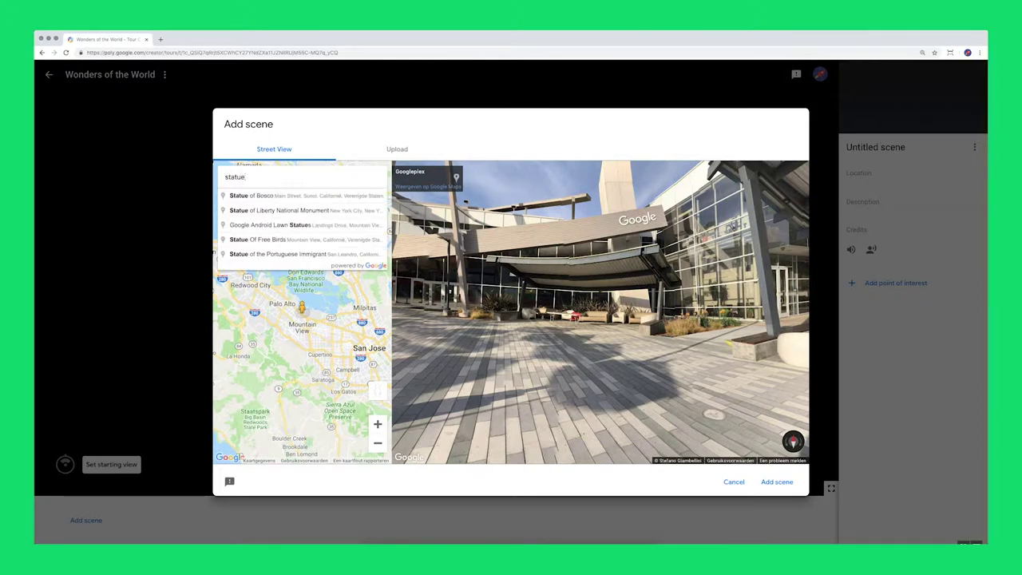
left_click(297, 210)
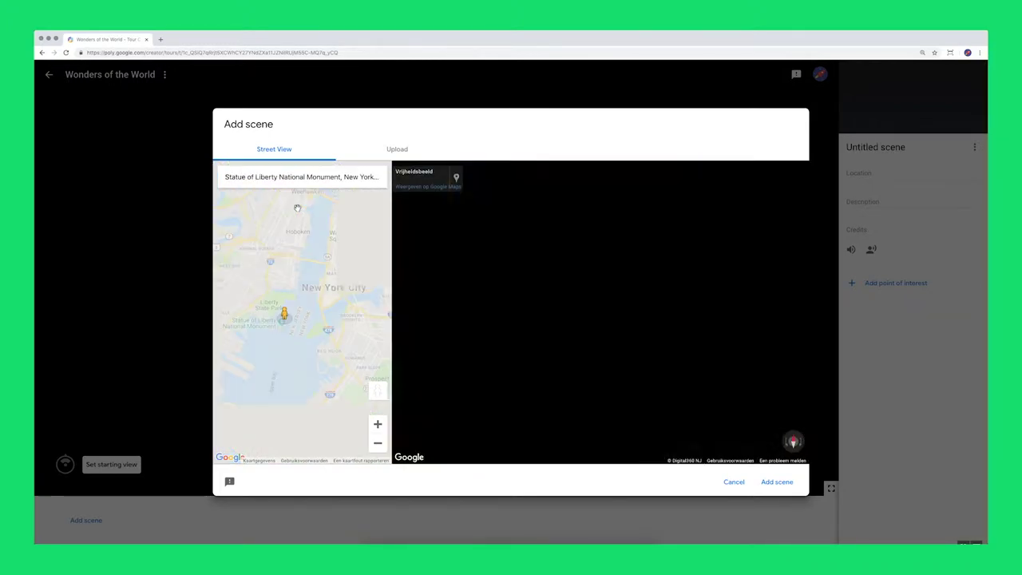
left_click_drag(300, 355, 312, 354)
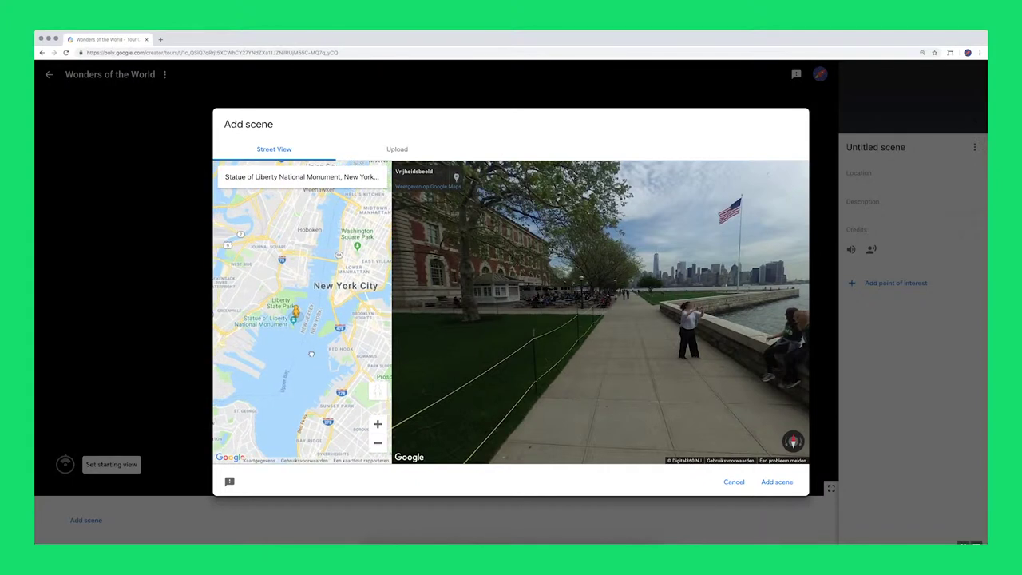
left_click(378, 425)
left_click(377, 425)
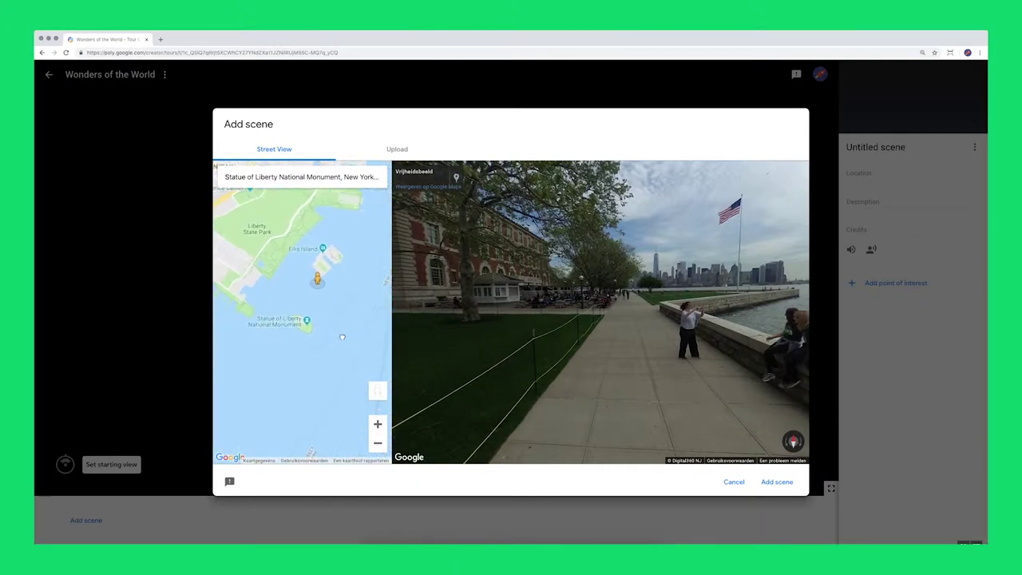
left_click(378, 425)
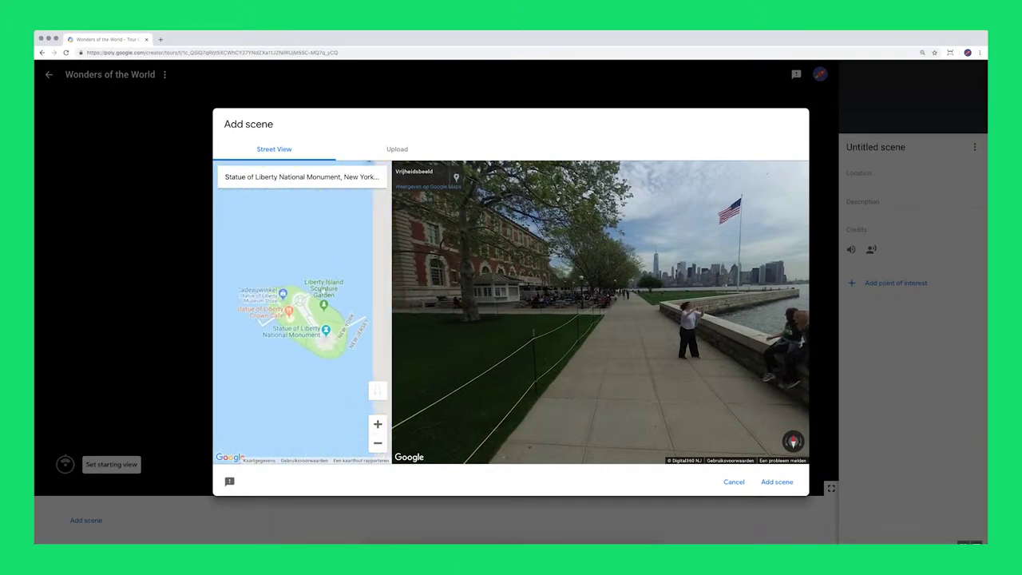
scroll(366, 195, "up", 2)
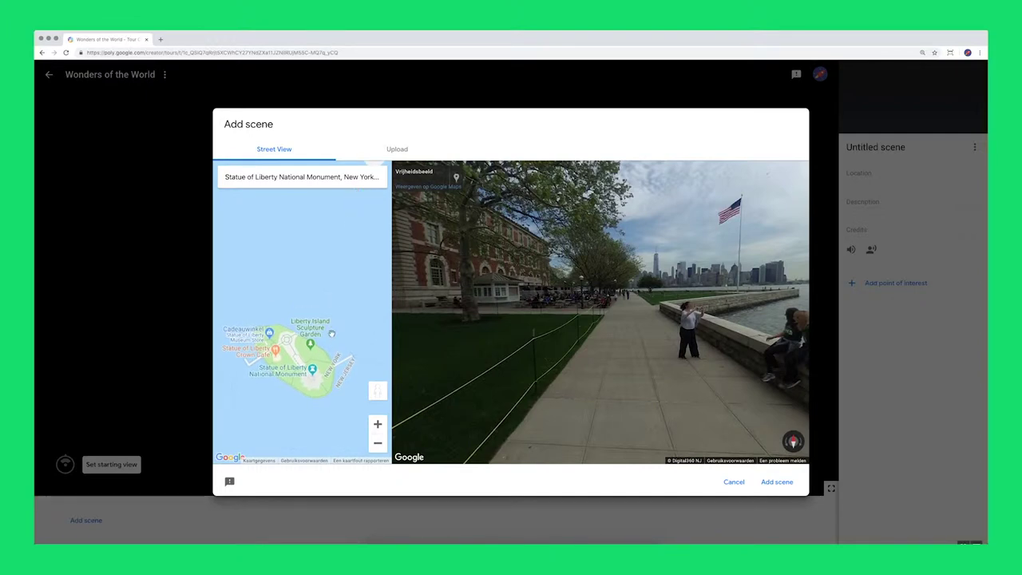
Drop Pegman beside the statue on Liberty Island and look around the sunny panorama.
mouse_move(378, 390)
left_mouse_down()
mouse_move(336, 317)
mouse_move(318, 375)
mouse_move(323, 401)
left_mouse_up()
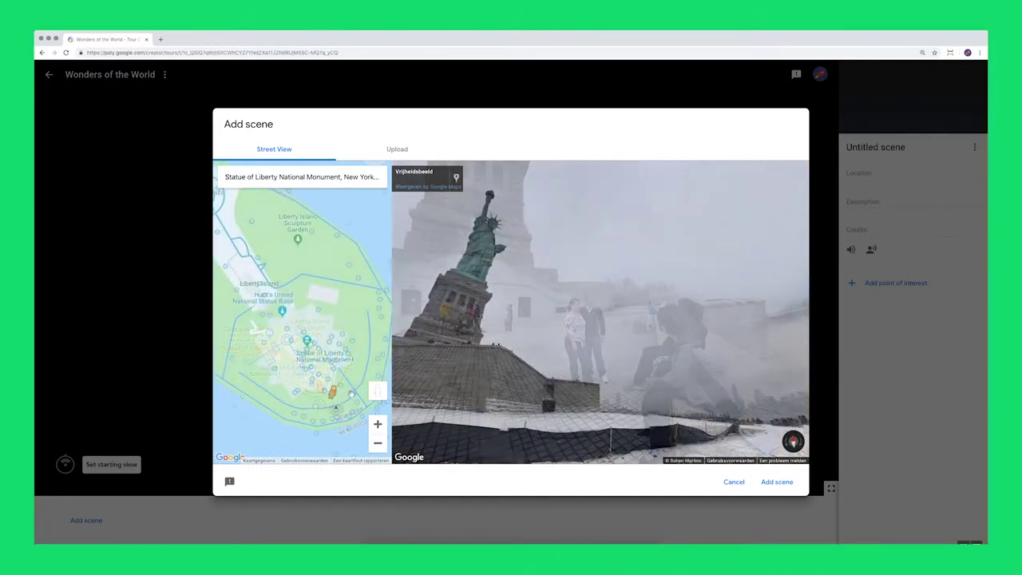
mouse_move(331, 395)
left_mouse_down()
mouse_move(318, 408)
mouse_move(329, 405)
left_mouse_up()
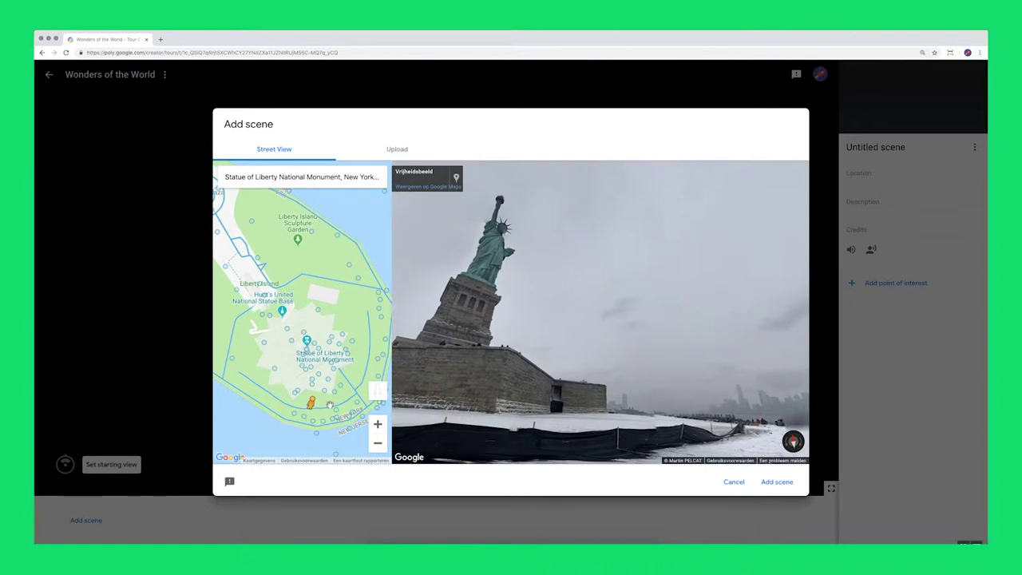
left_click_drag(329, 405, 329, 405)
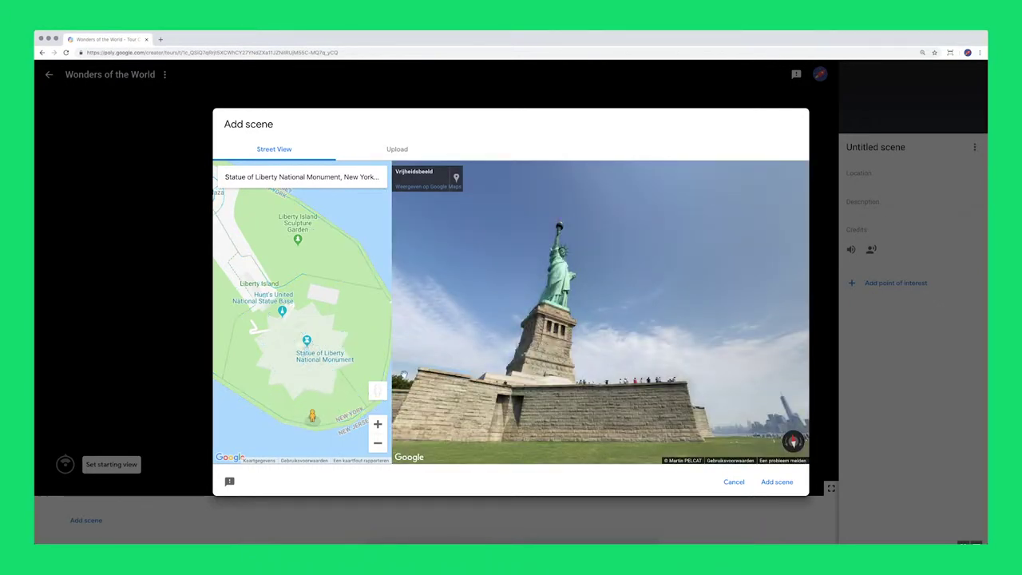
left_click_drag(635, 275, 571, 284)
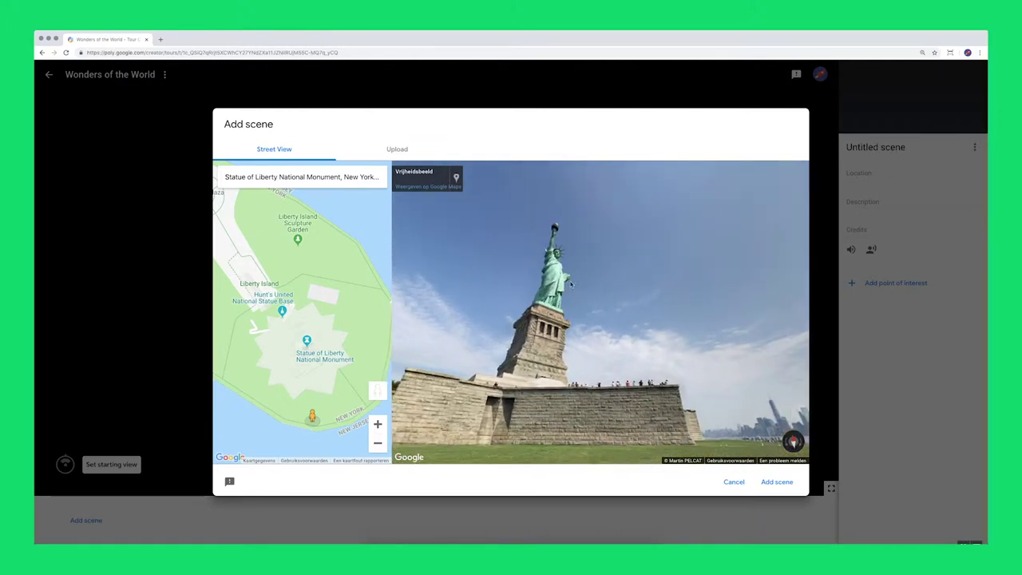
Add the panorama as a scene titled 'Statue of Liberty' with a pasted monument description.
left_click(777, 482)
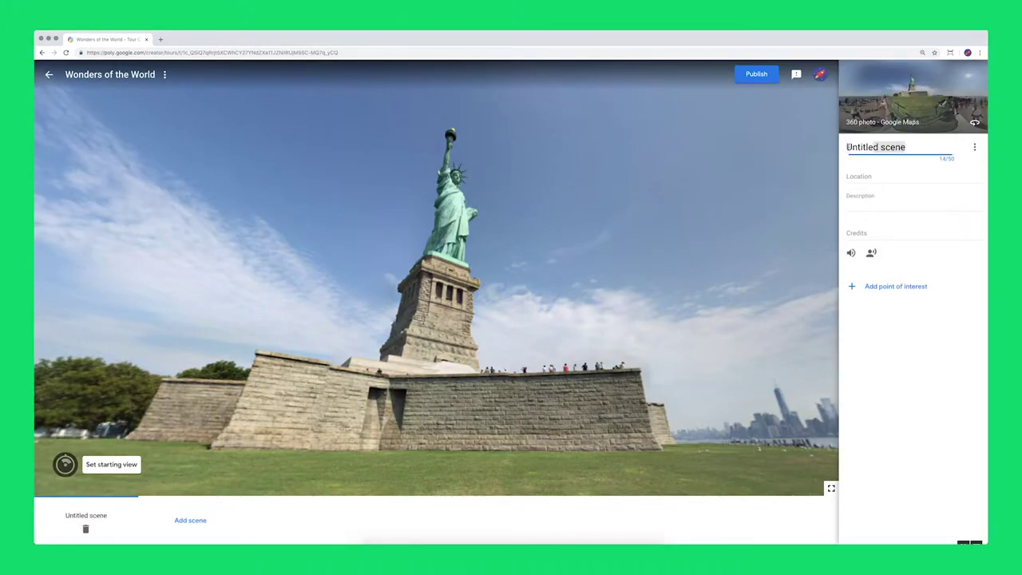
type("Statue of Liberty")
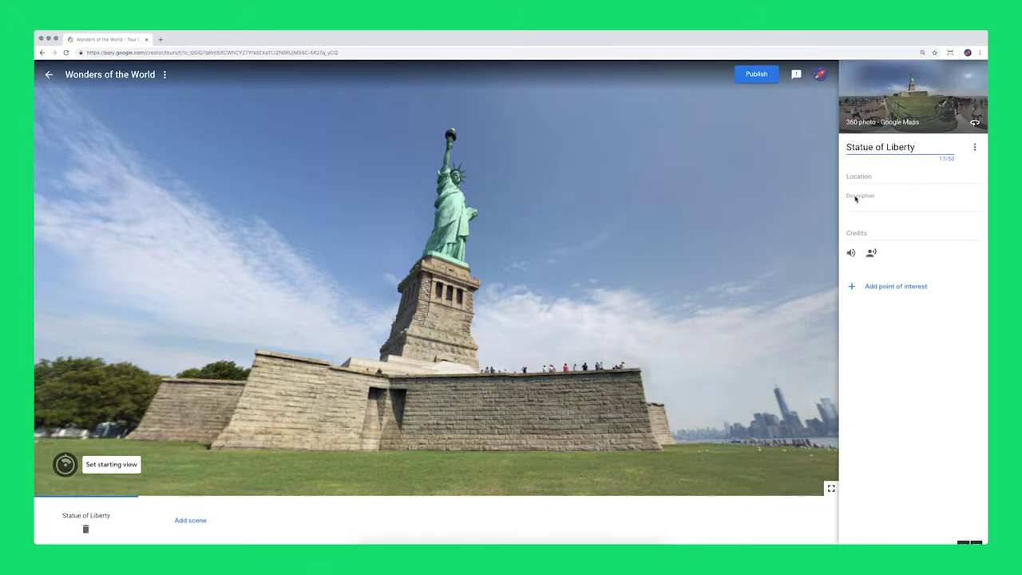
left_click(857, 199)
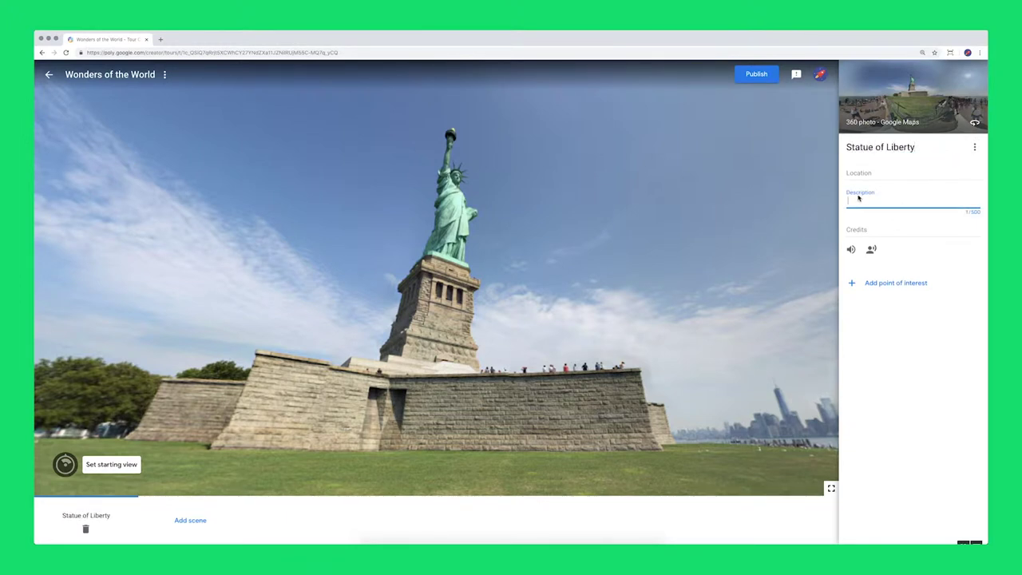
key("ctrl+v")
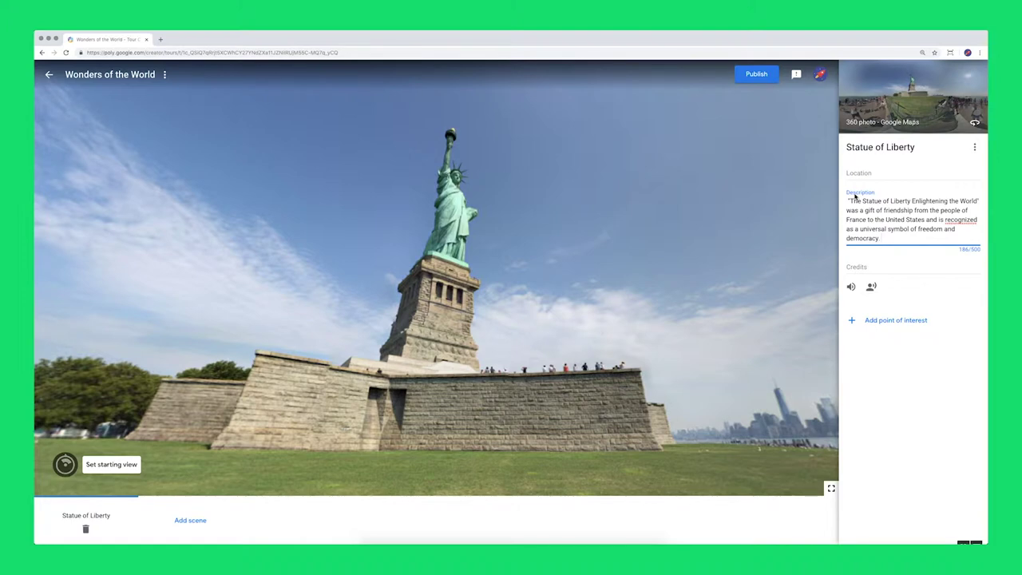
left_click_drag(493, 204, 484, 206)
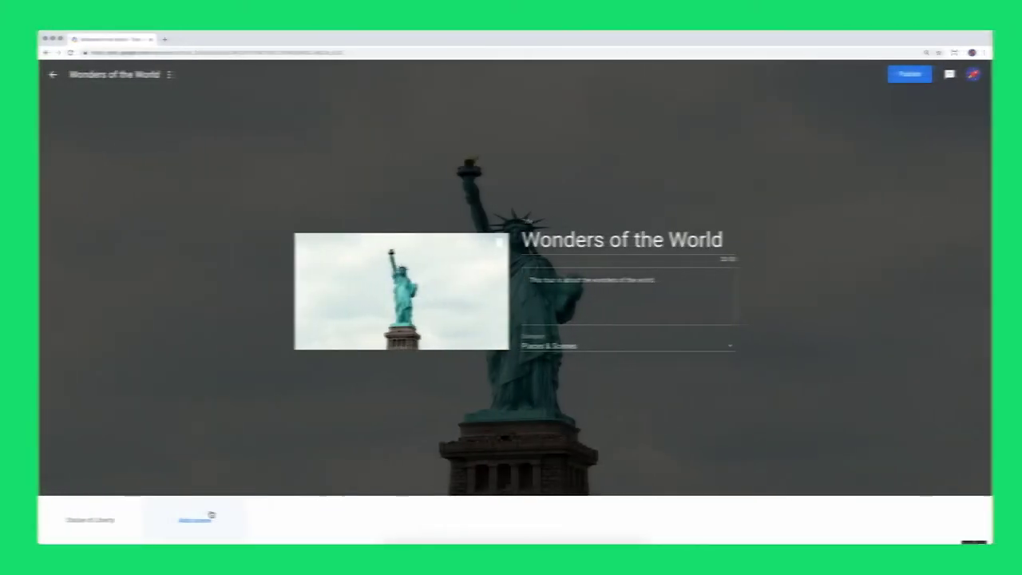
Start a second new scene from the bottom scene strip.
left_click(202, 519)
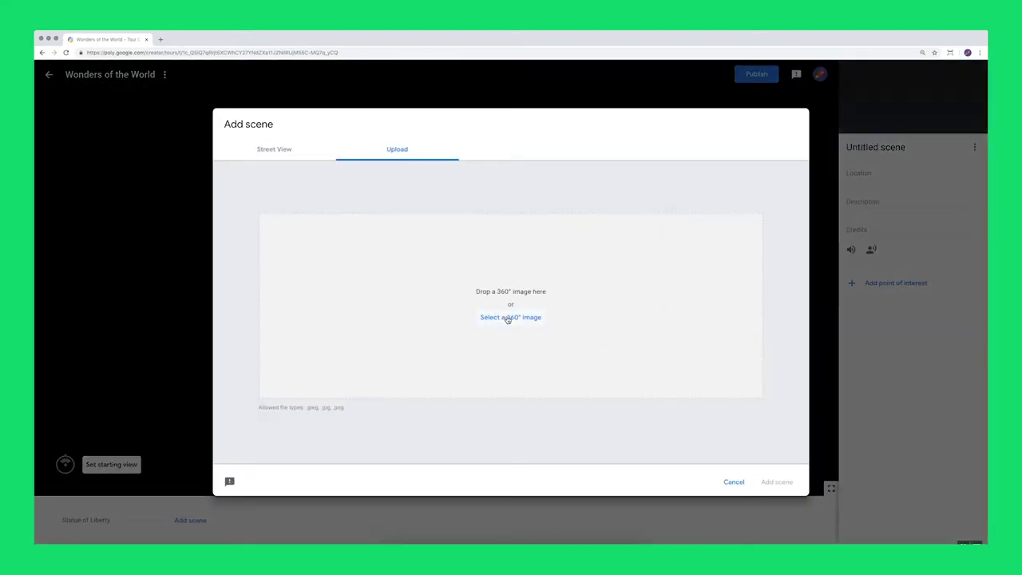
Upload the Venice 360° image as a new scene titled 'Venice' with location Italy.
left_click(508, 319)
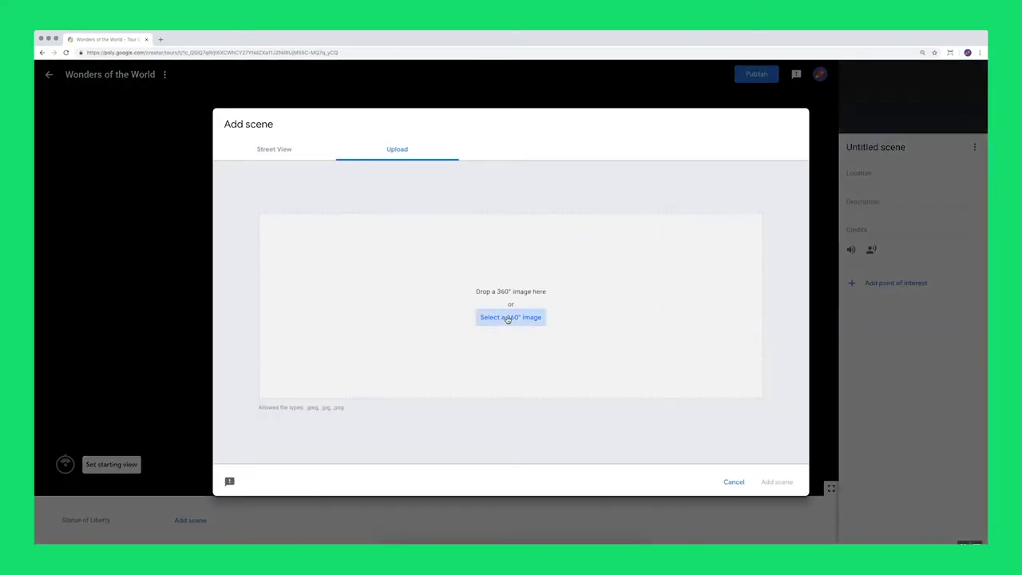
left_click(341, 92)
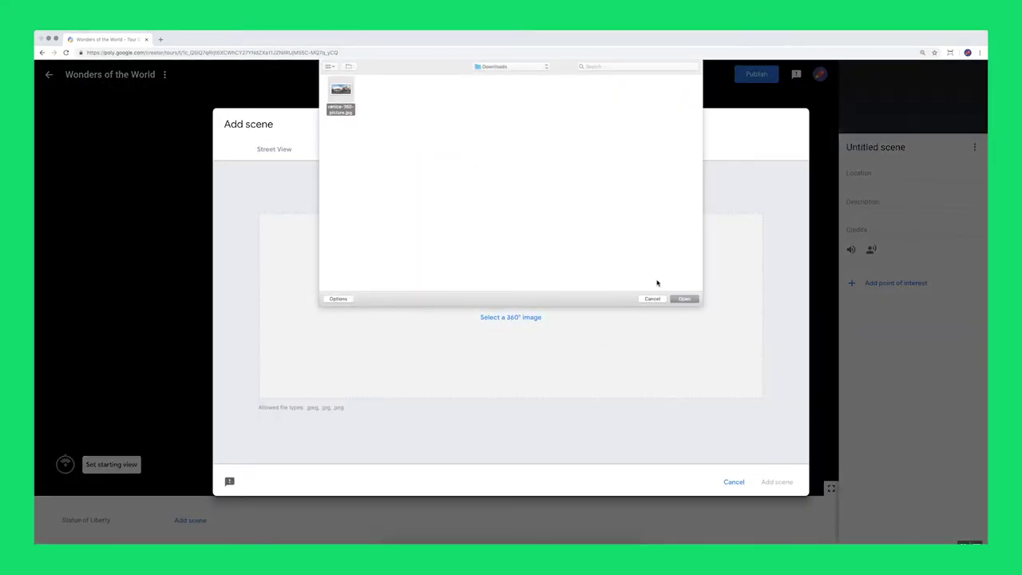
left_click(684, 298)
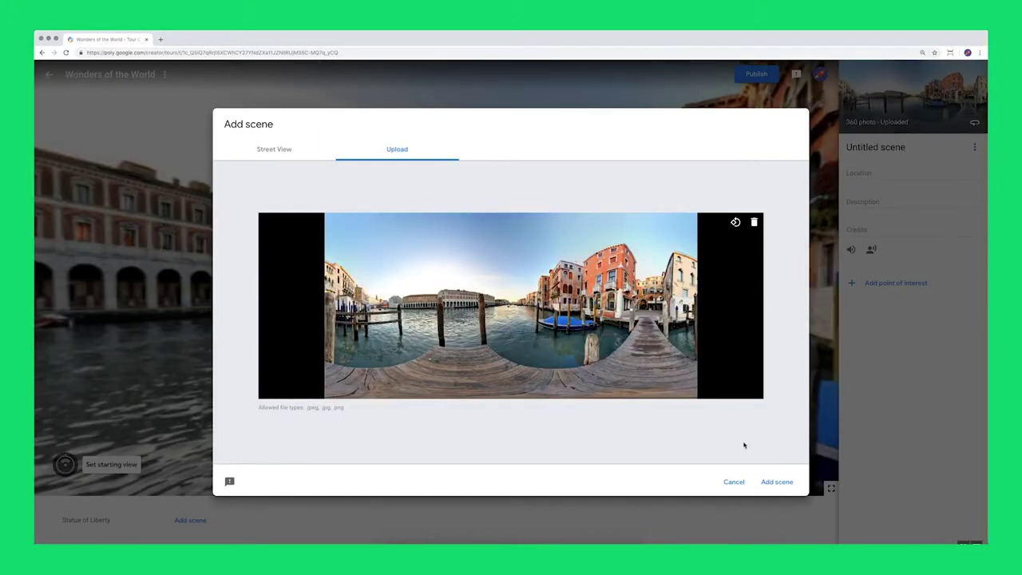
left_click(775, 483)
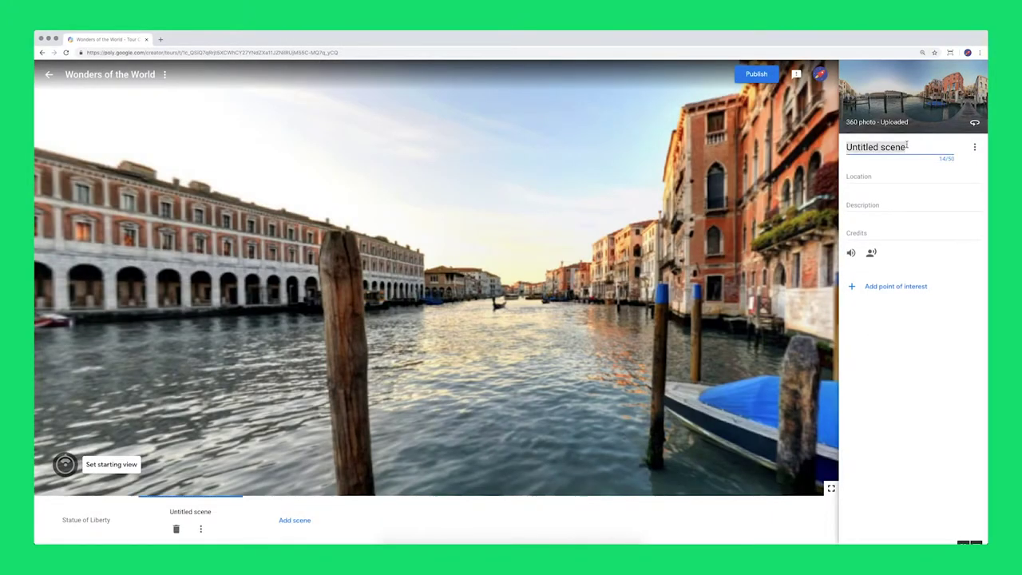
type("Venice")
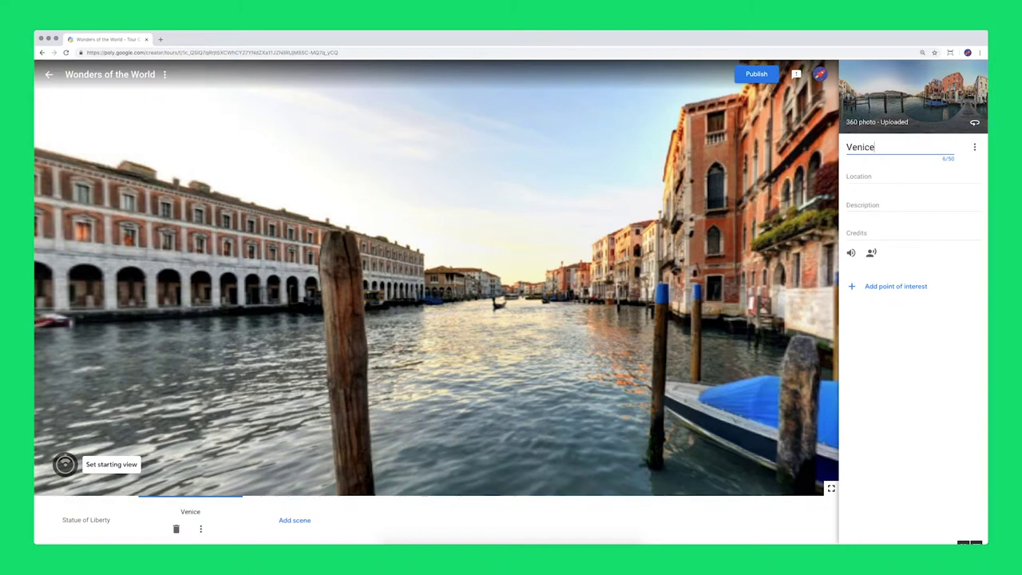
left_click(856, 177)
left_click(867, 201)
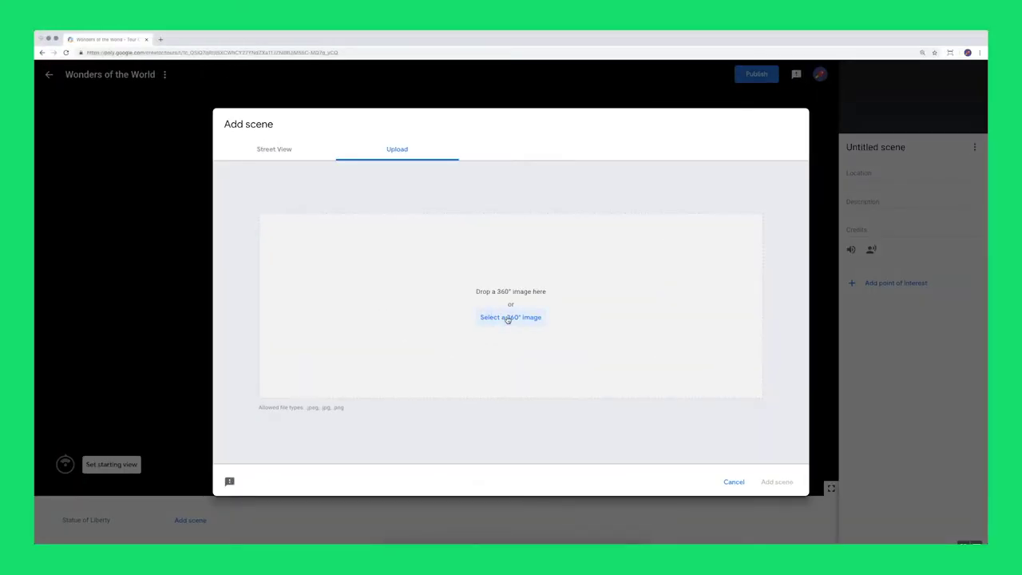
Add the uploaded Venice panorama as a scene titled 'Venice' in Italy, facing the Rialto bridge.
left_click(340, 94)
left_click(684, 299)
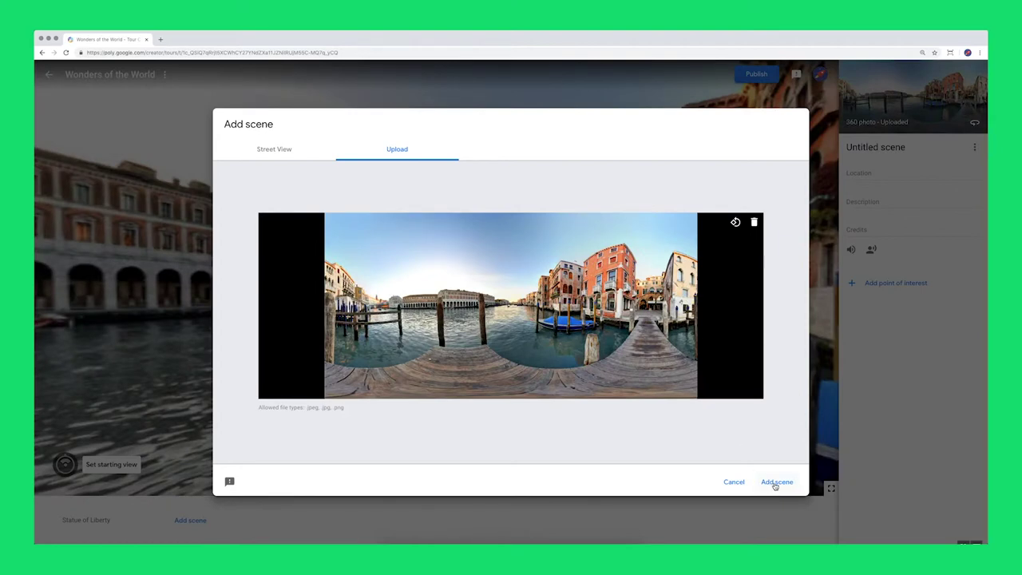
left_click(775, 482)
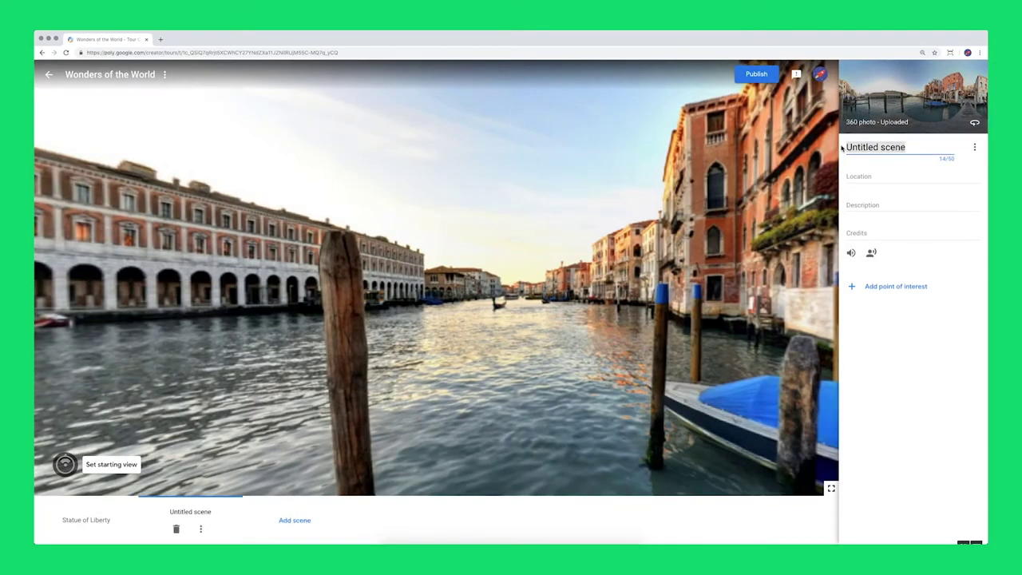
type("Venice")
key("Tab")
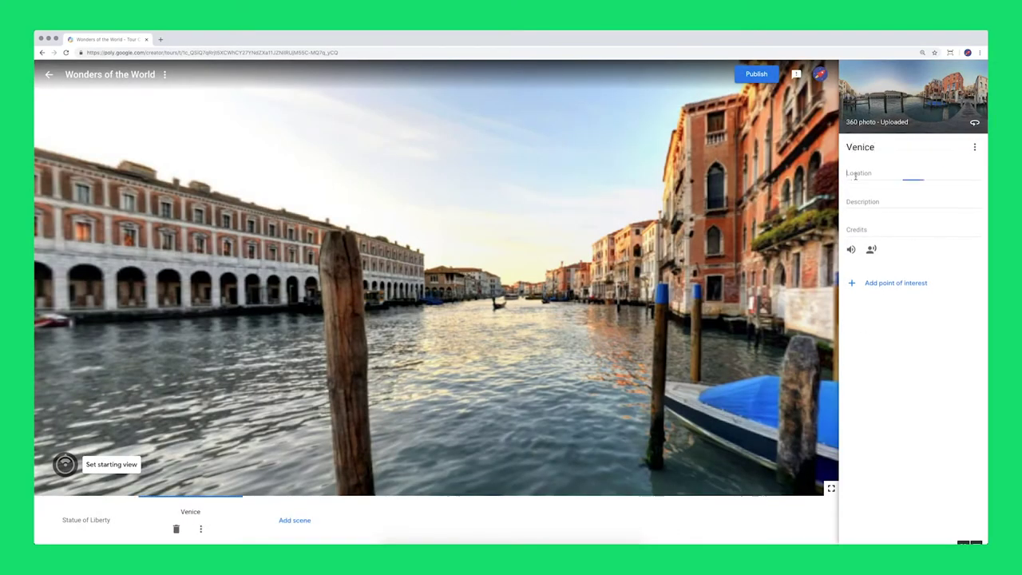
type("Italy")
left_click(884, 200)
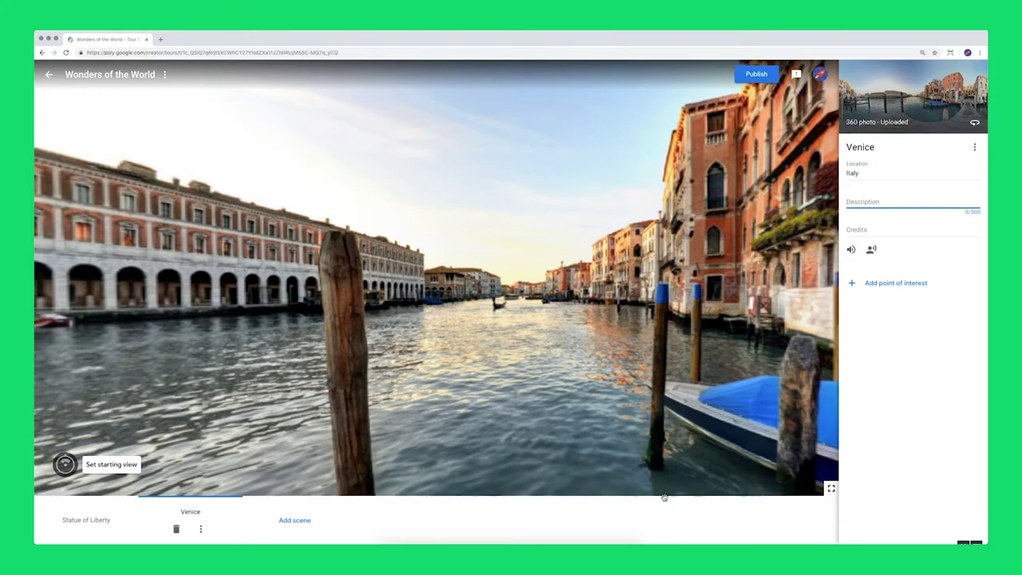
mouse_move(537, 305)
left_mouse_down()
mouse_move(655, 321)
mouse_move(608, 312)
left_mouse_up()
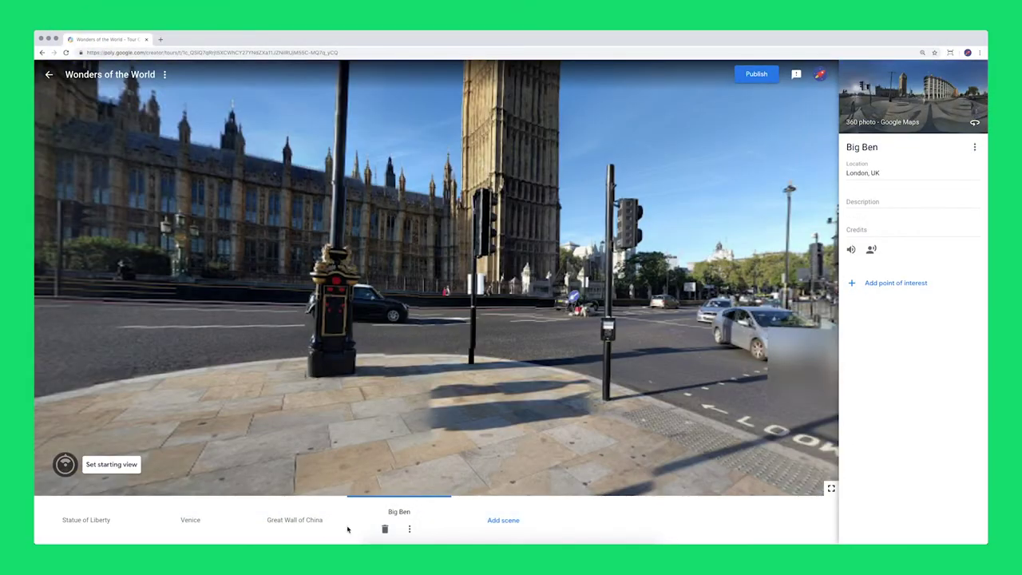
Move Venice to the front and Statue of Liberty after Great Wall of China.
left_click(214, 524)
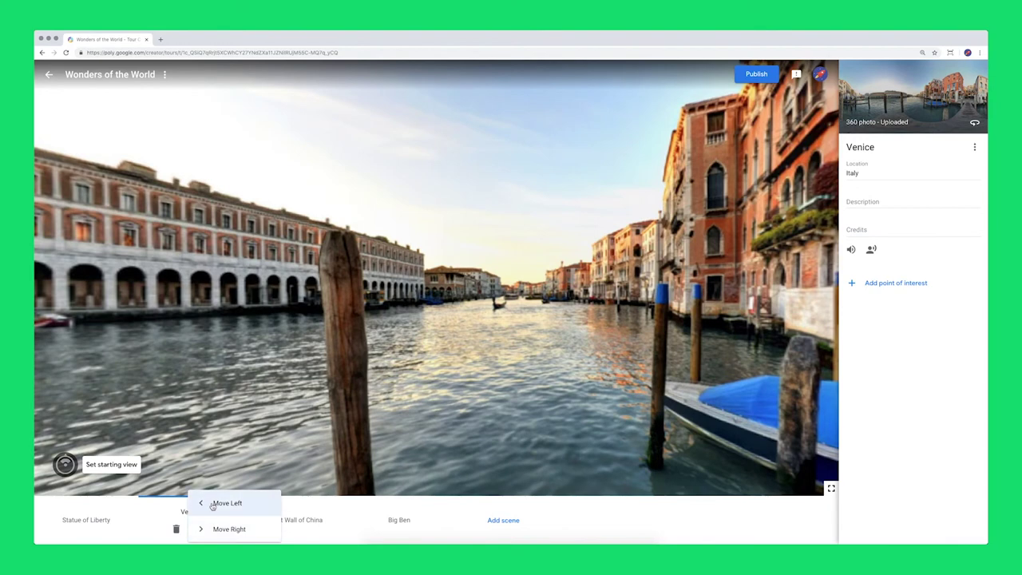
left_click(213, 503)
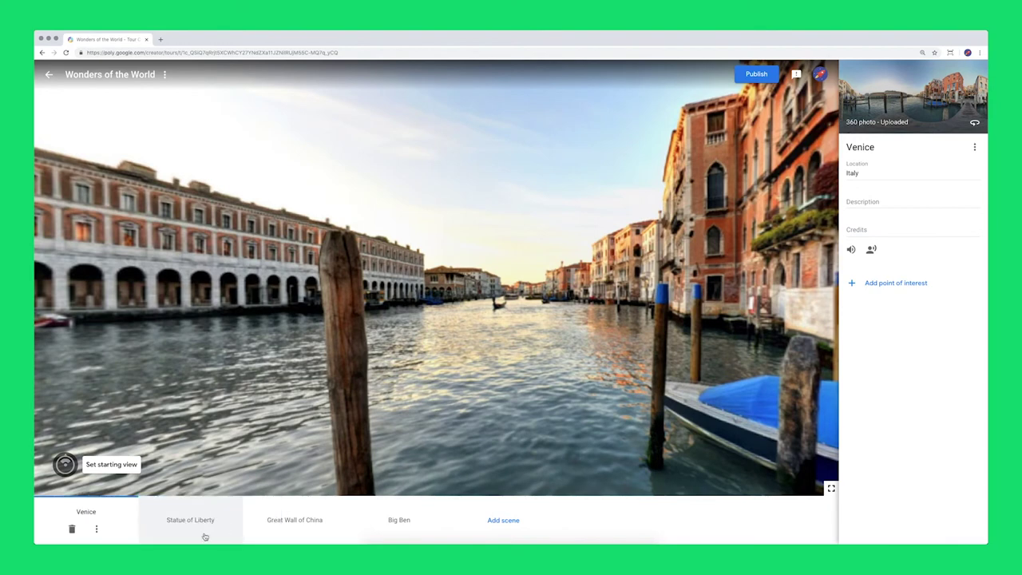
left_click(204, 530)
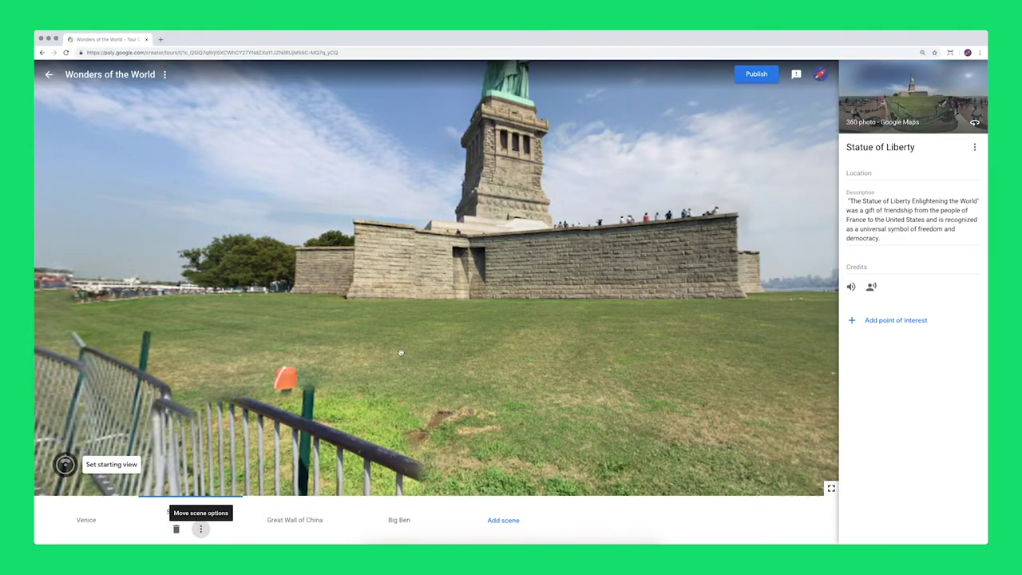
left_click_drag(401, 352, 368, 398)
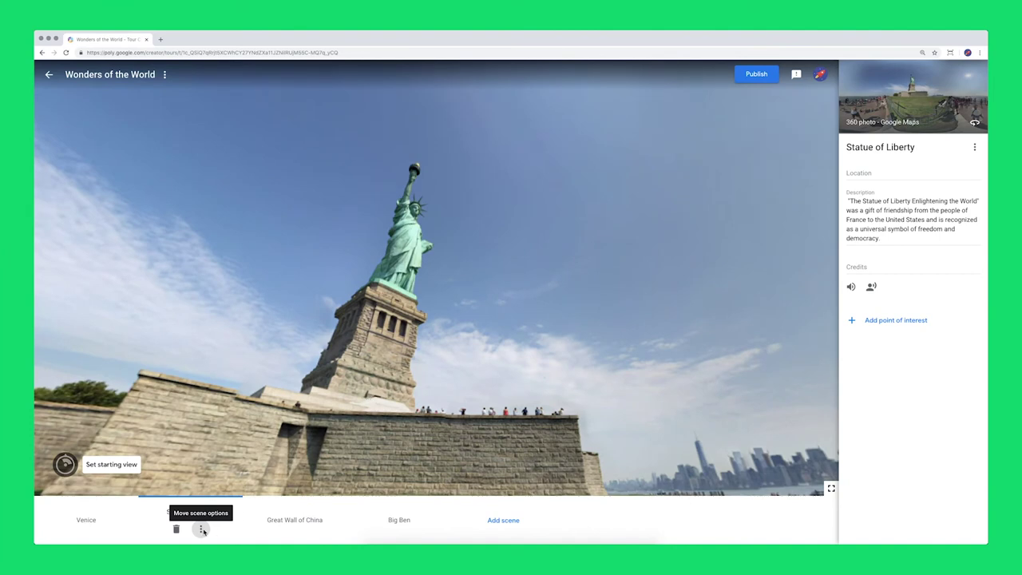
left_click(220, 529)
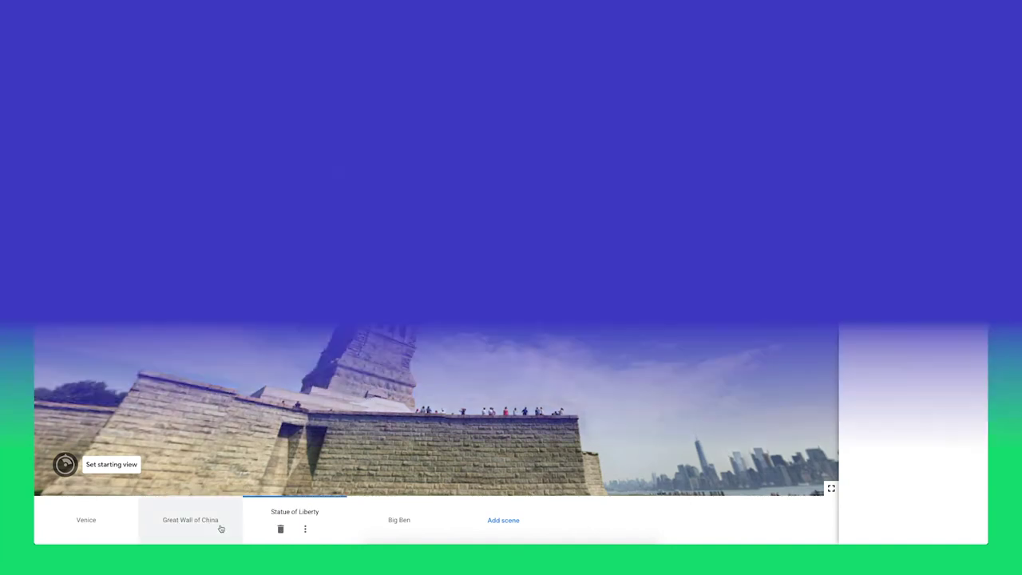